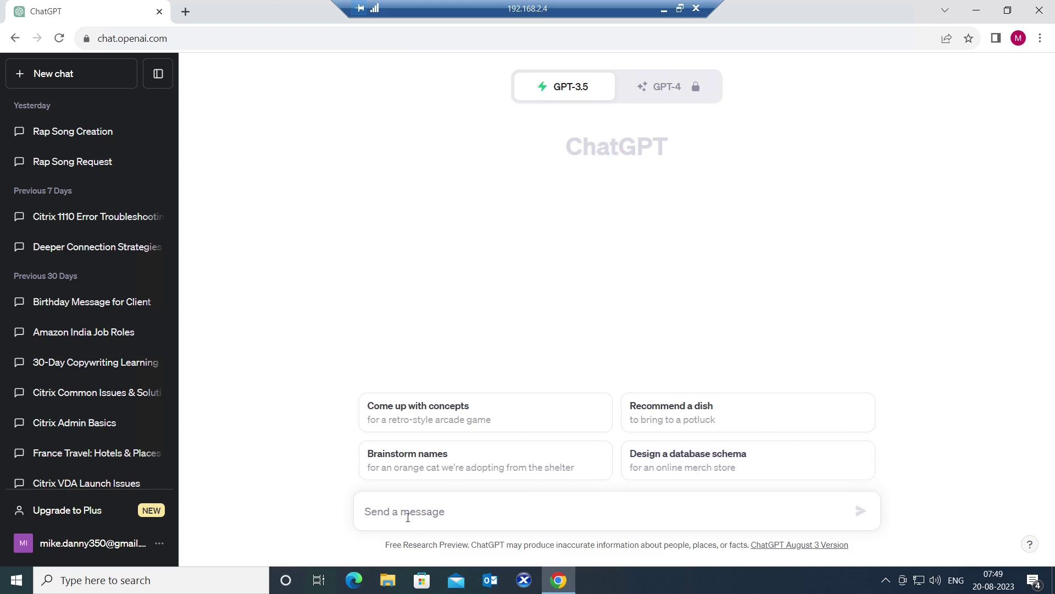
Write a prompt asking to explain "The Alchemist" and share all its life lessons, correcting 'Alchhemist'.
text(C)
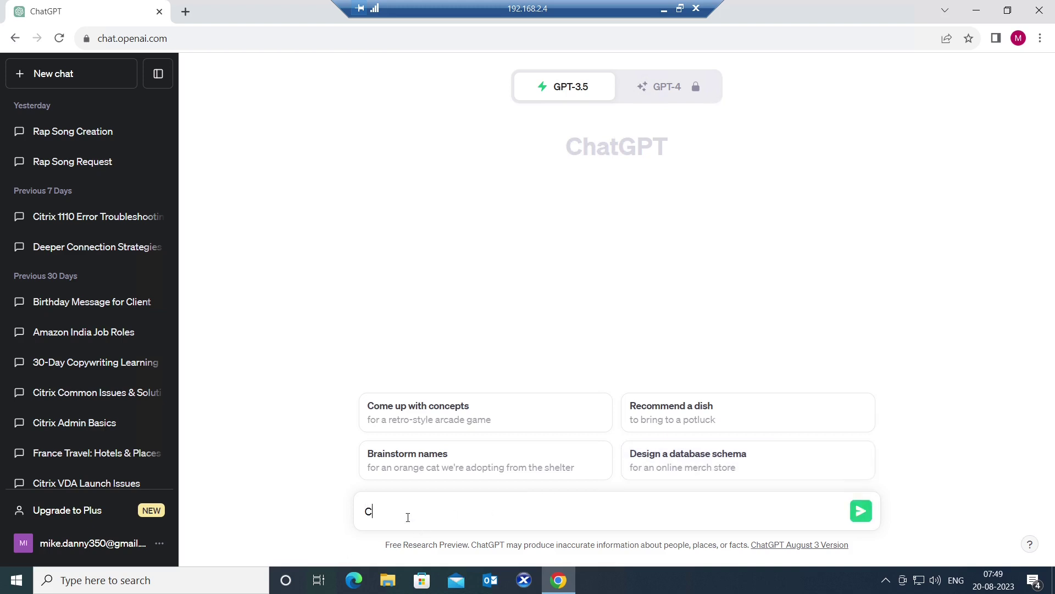
text(ould you please explain the book )
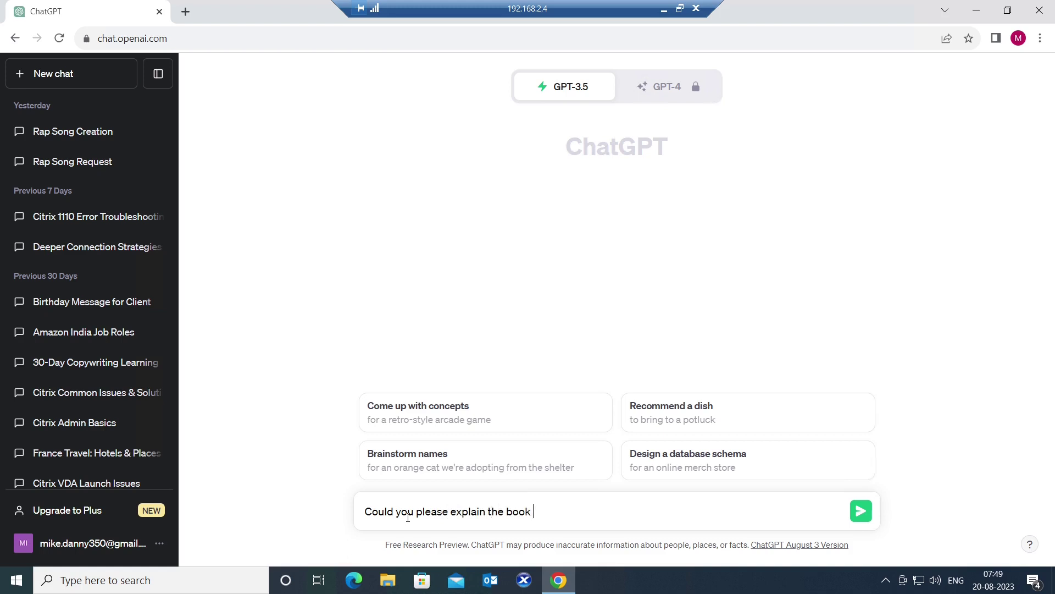
text("the)
key(BackSpace)
key(BackSpace)
key(BackSpace)
text(The Alchhemist ")
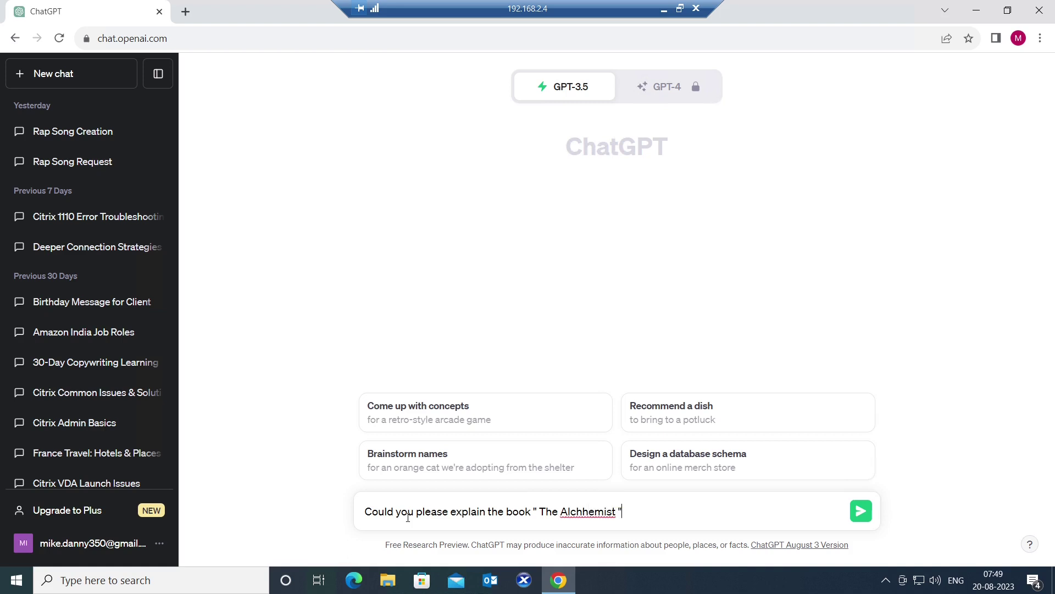
text(. Share all the life lessons from it.)
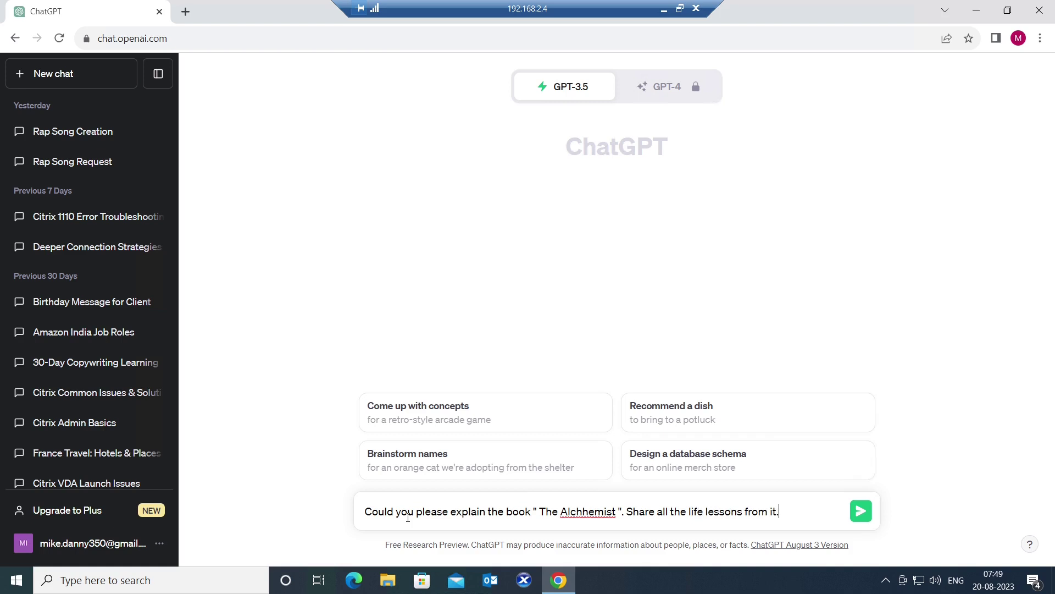
click(588, 511)
key(BackSpace)
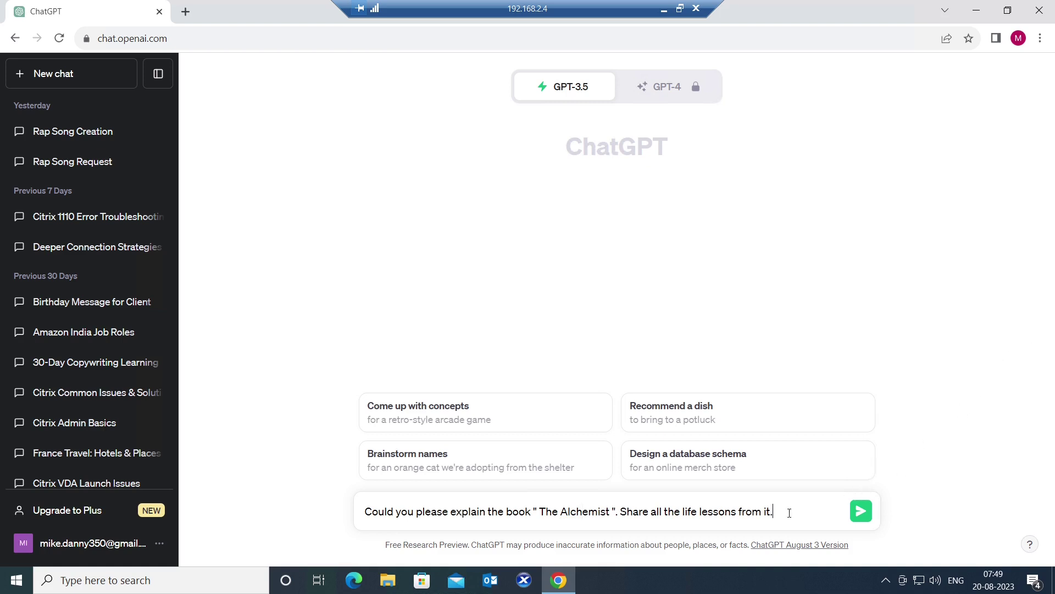
Send the Alchemist question and read the reply's overview, eleven life lessons and closing paragraph.
key(Return)
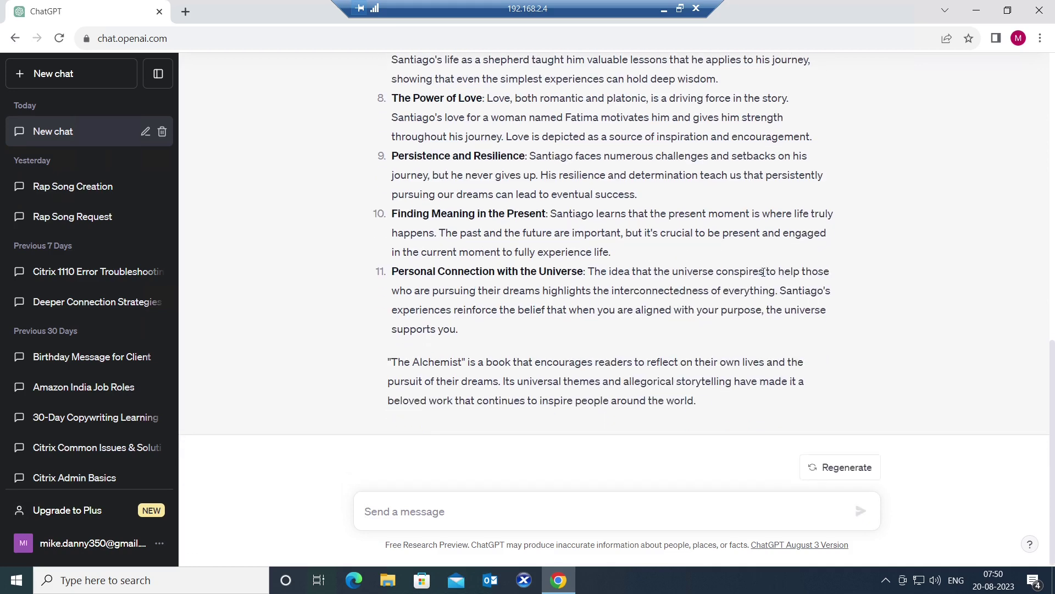
scroll(717, 246, up, 13)
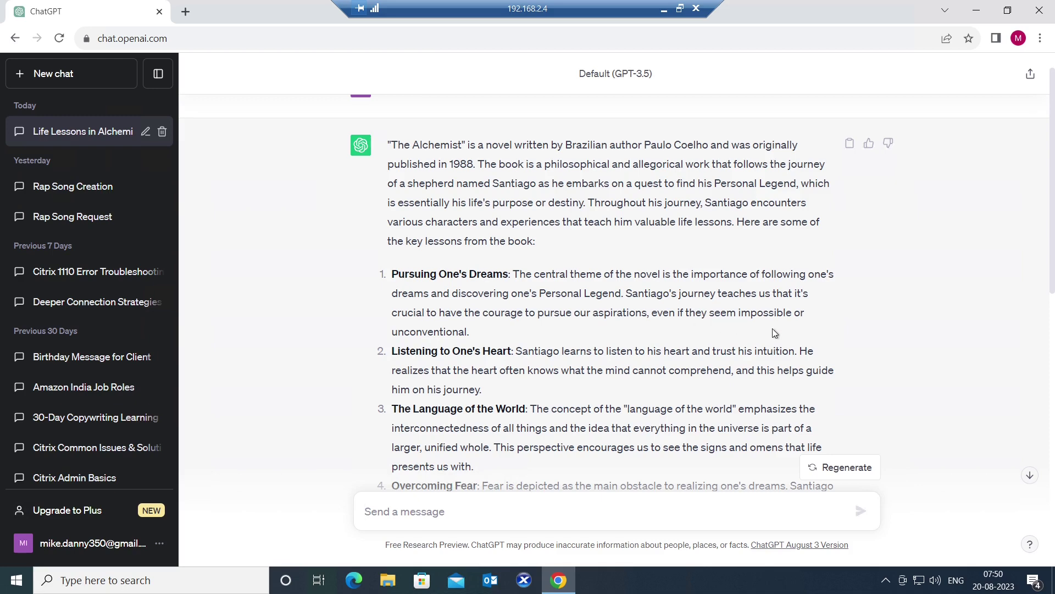
scroll(773, 328, down, 1)
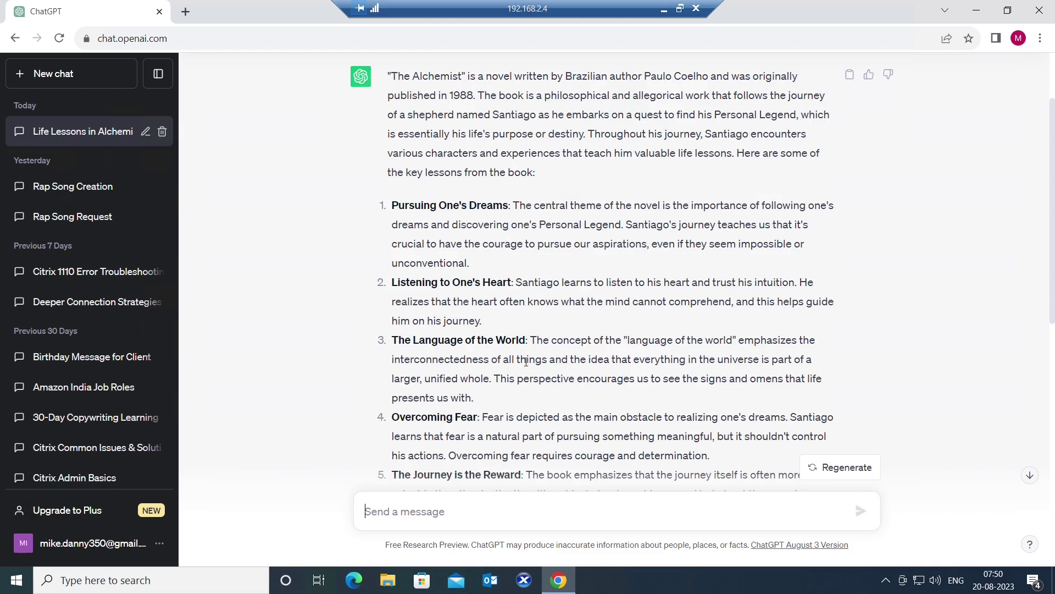
scroll(526, 361, down, 1)
scroll(519, 364, down, 1)
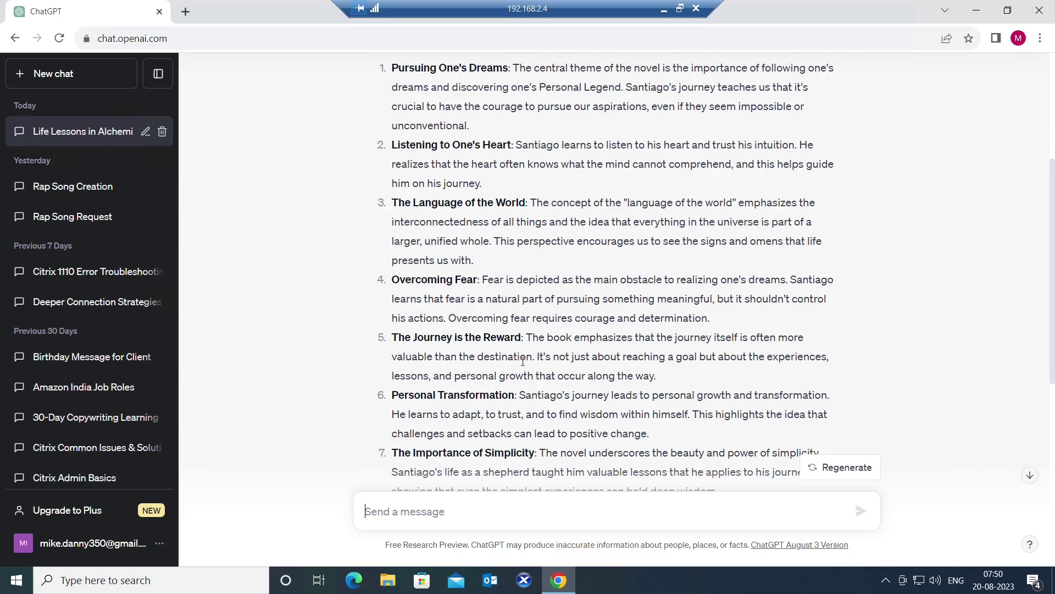
scroll(498, 440, down, 1)
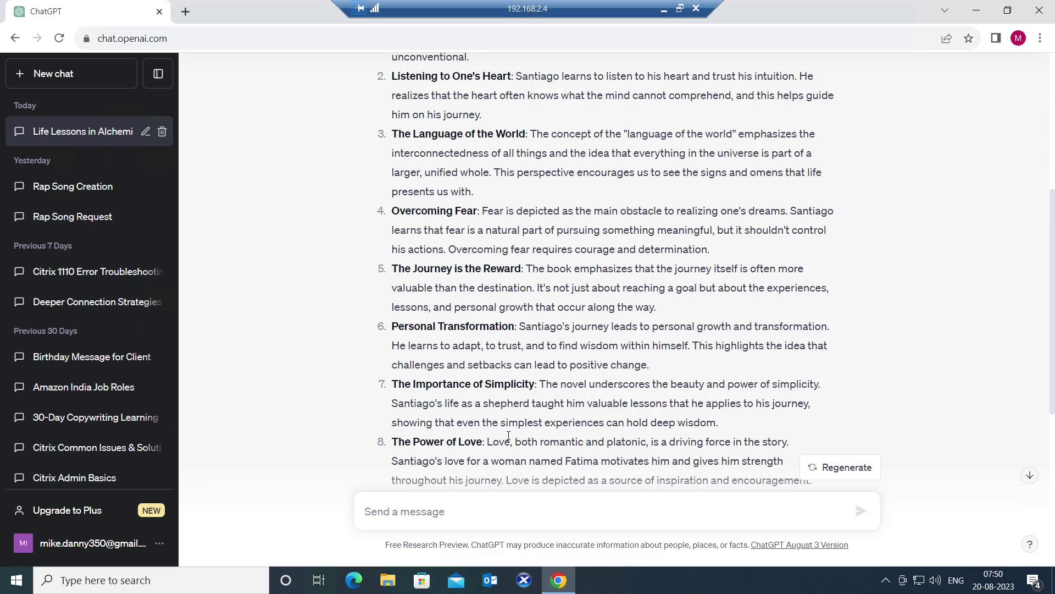
scroll(495, 446, down, 1)
scroll(533, 424, down, 3)
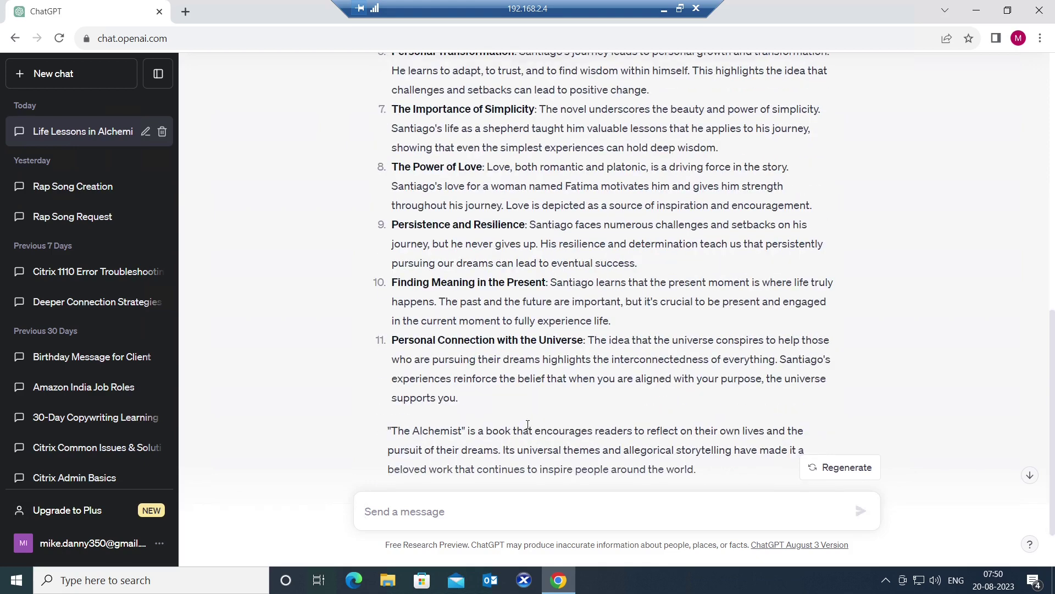
scroll(532, 420, up, 2)
scroll(533, 421, up, 1)
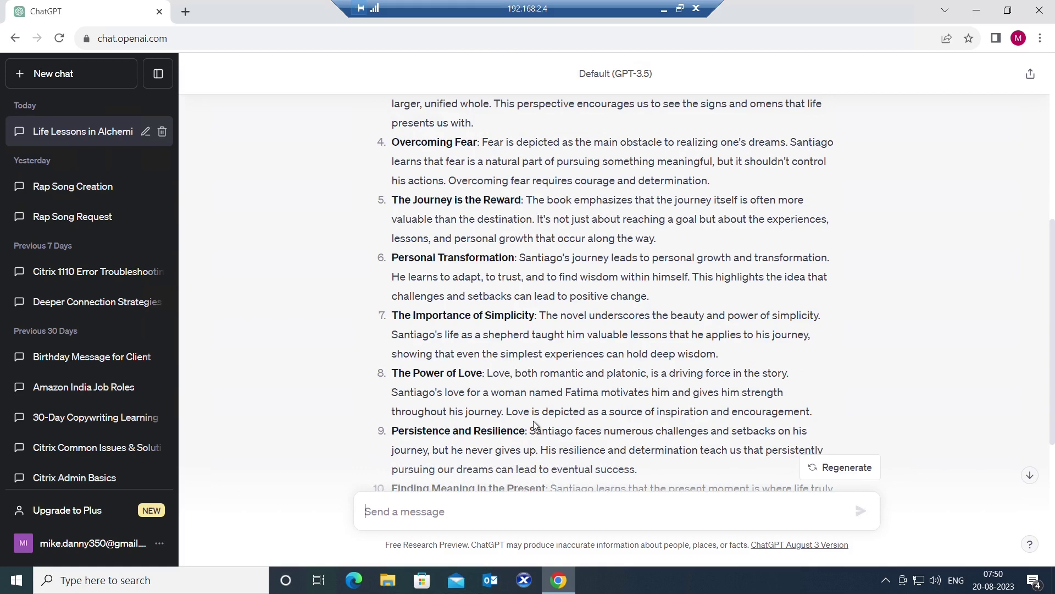
scroll(535, 419, up, 6)
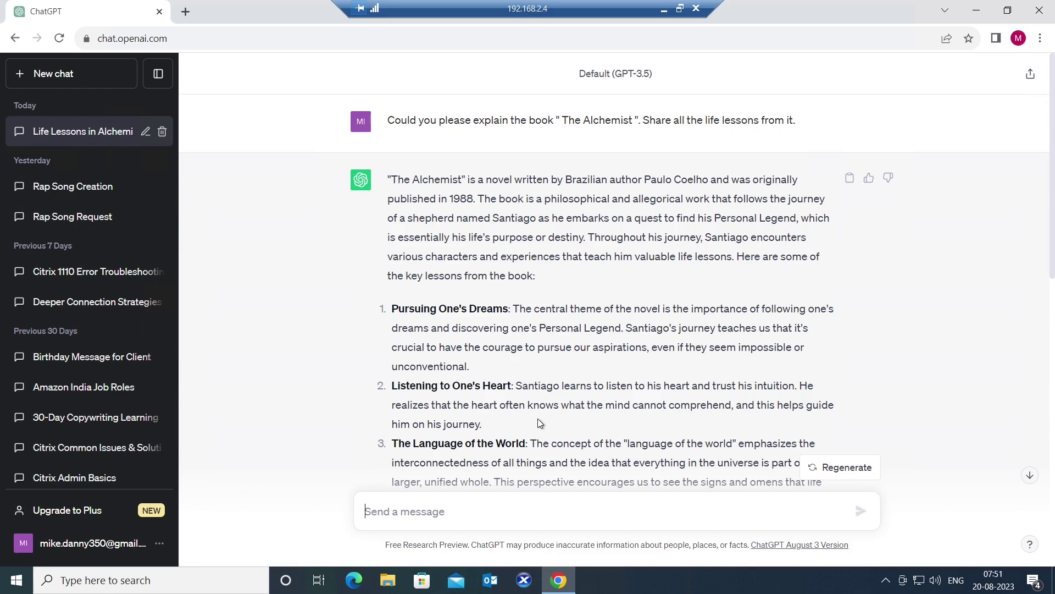
scroll(540, 423, down, 15)
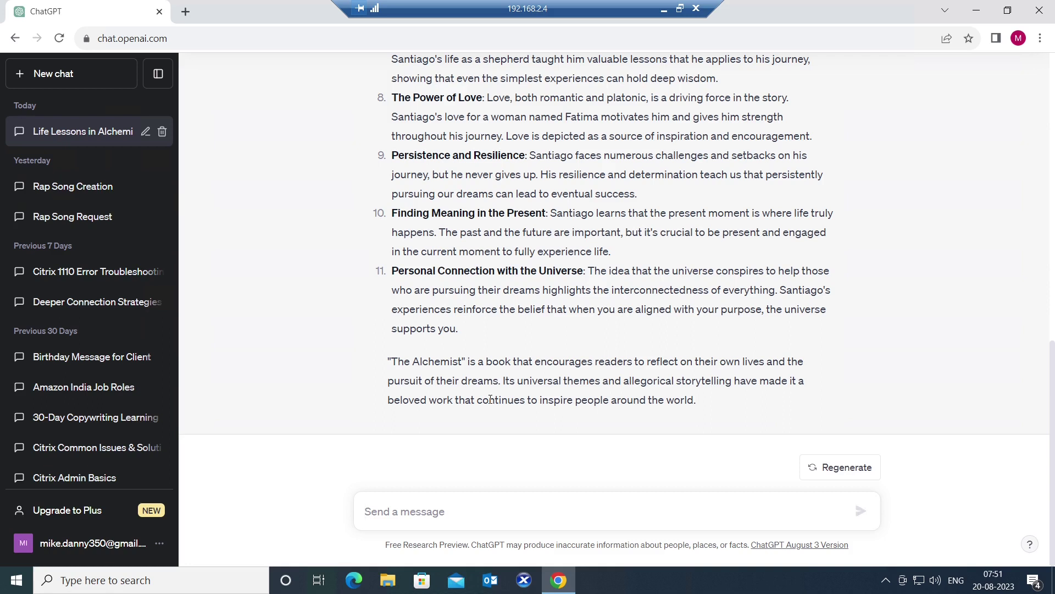
Type 'Could you please explain about the books "Harry Potter and the philospher's stone"'.
text(Could y)
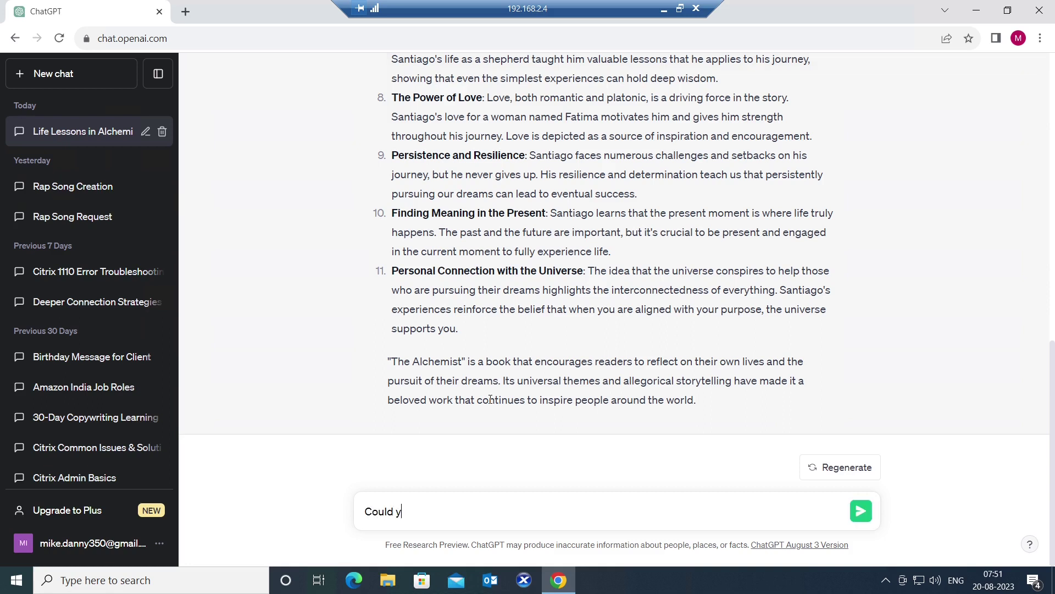
text(ou please explain  the)
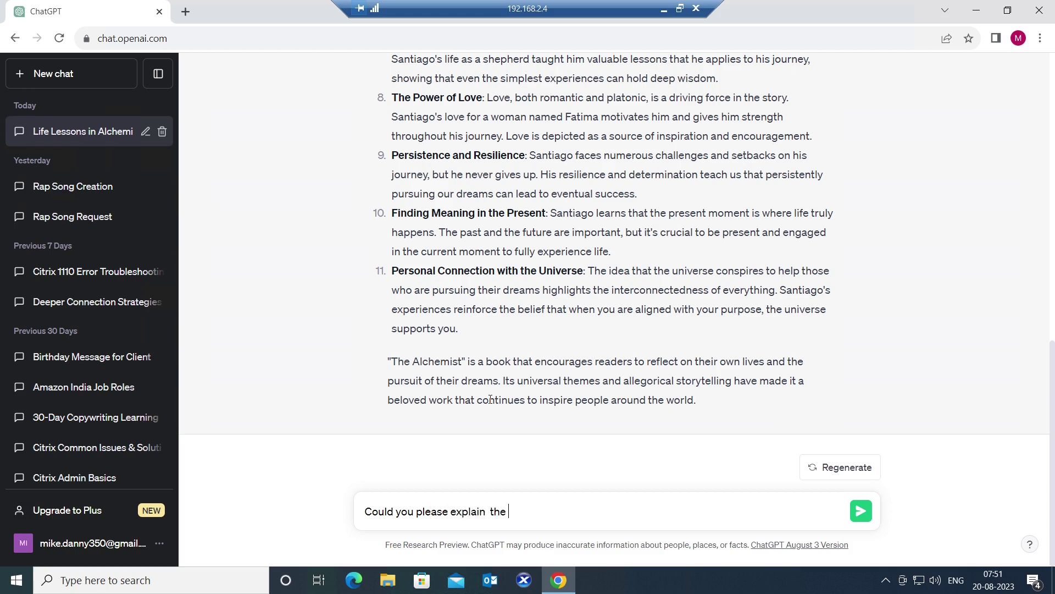
key(BackSpace)
key(BackSpace)
key(BackSpace)
key(BackSpace)
text(about the books " Harry )
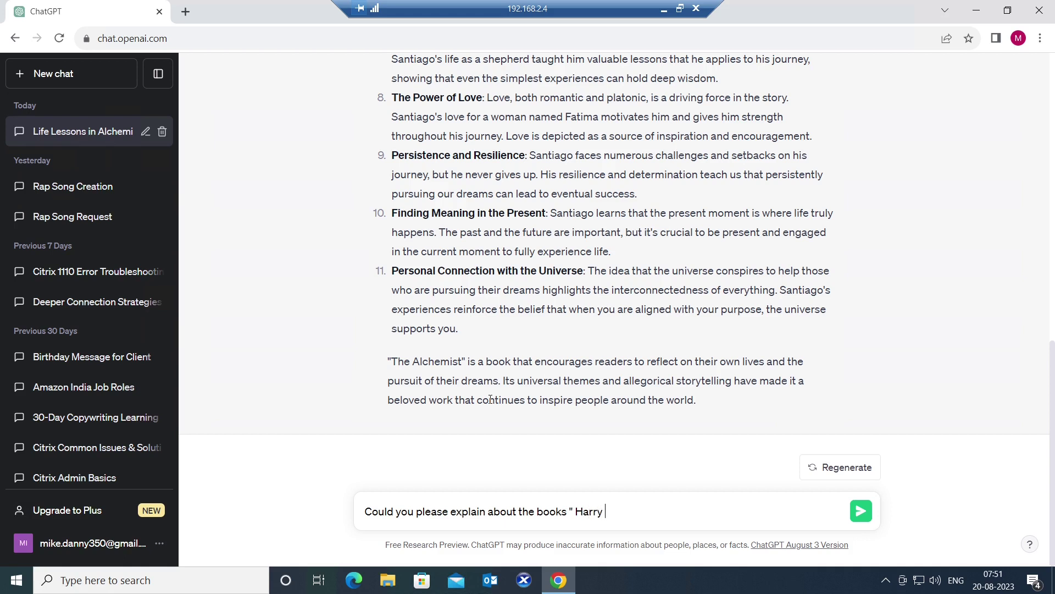
text(Potter and the phili)
key(BackSpace)
text(o)
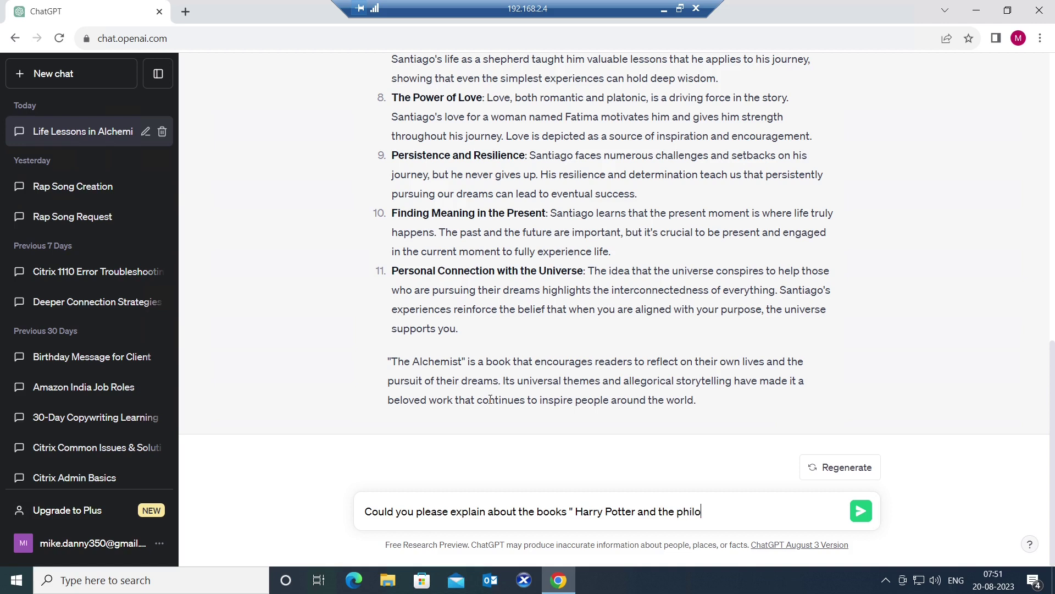
text(spher's stone ")
key(Left)
key(BackSpace)
Correct the spelling to 'philosopher's' and add 'Please explain all the key life lessons'.
right_click(706, 515)
click(750, 327)
click(784, 505)
text(. Please ex)
text(plain )
text(all the )
text(key)
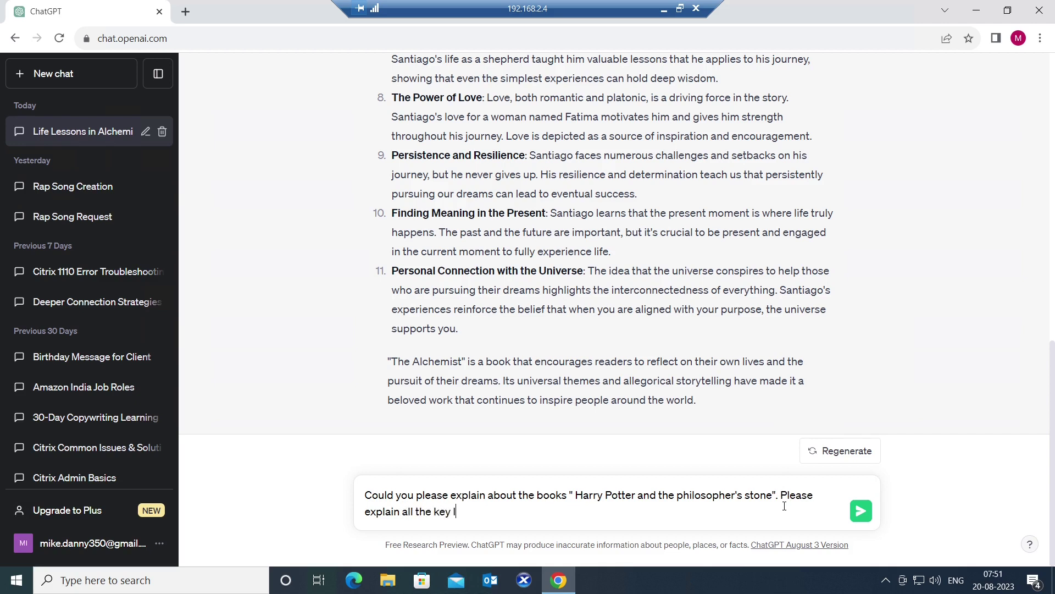
text(ife lessons)
Send the Harry Potter question and review its eleven lessons, ending with Humor and Levity.
text(.)
key(Return)
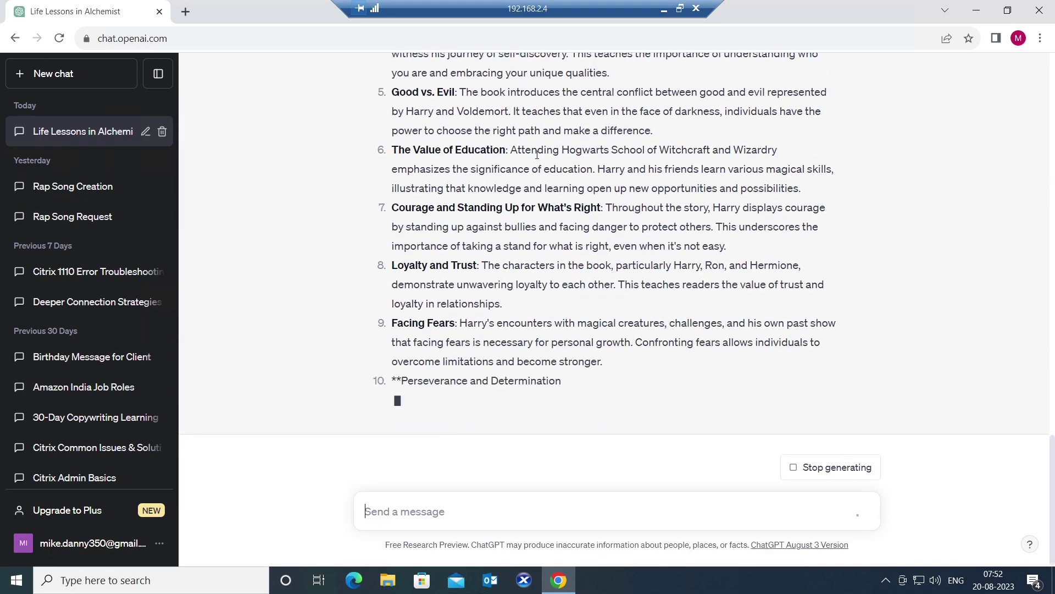
scroll(537, 154, up, 3)
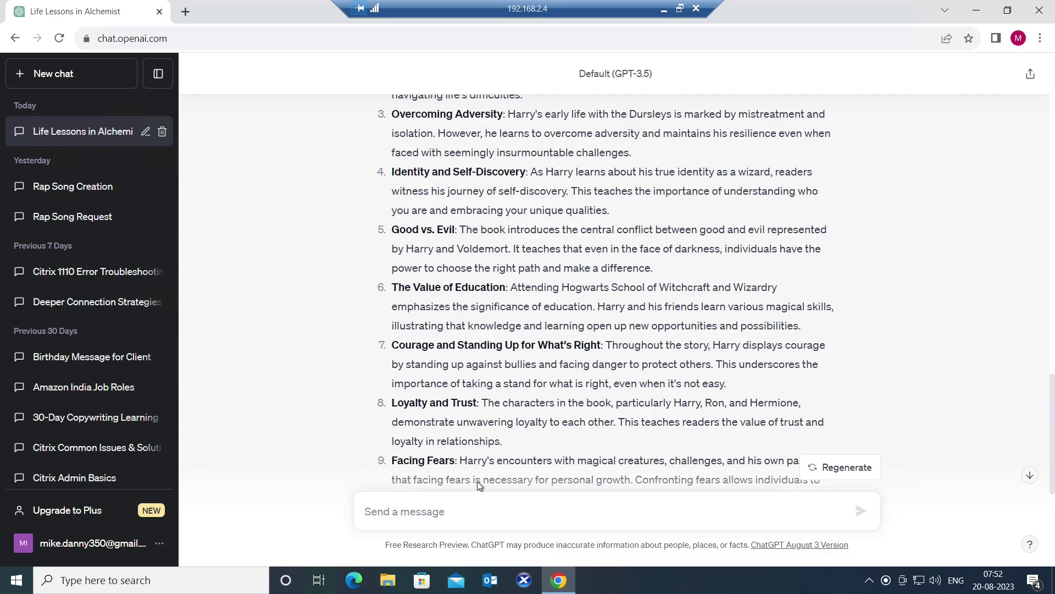
scroll(617, 409, up, 4)
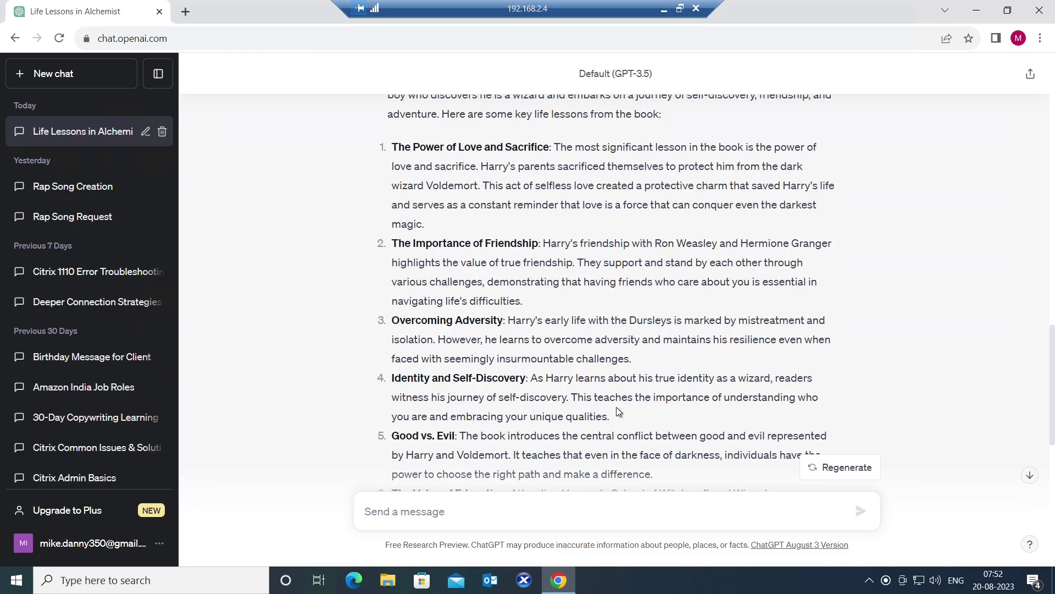
scroll(617, 410, up, 3)
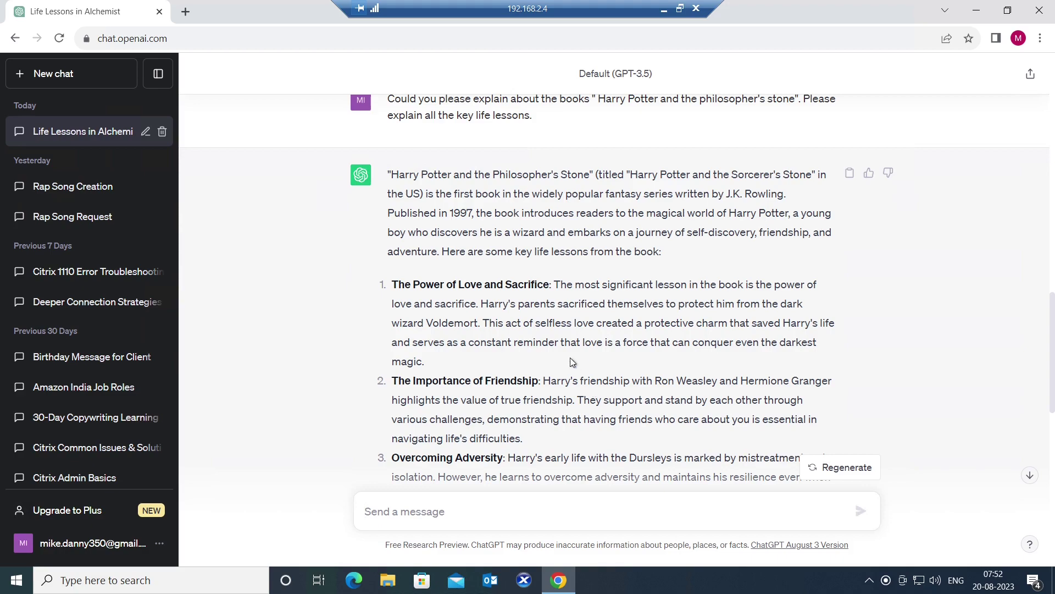
scroll(570, 357, down, 15)
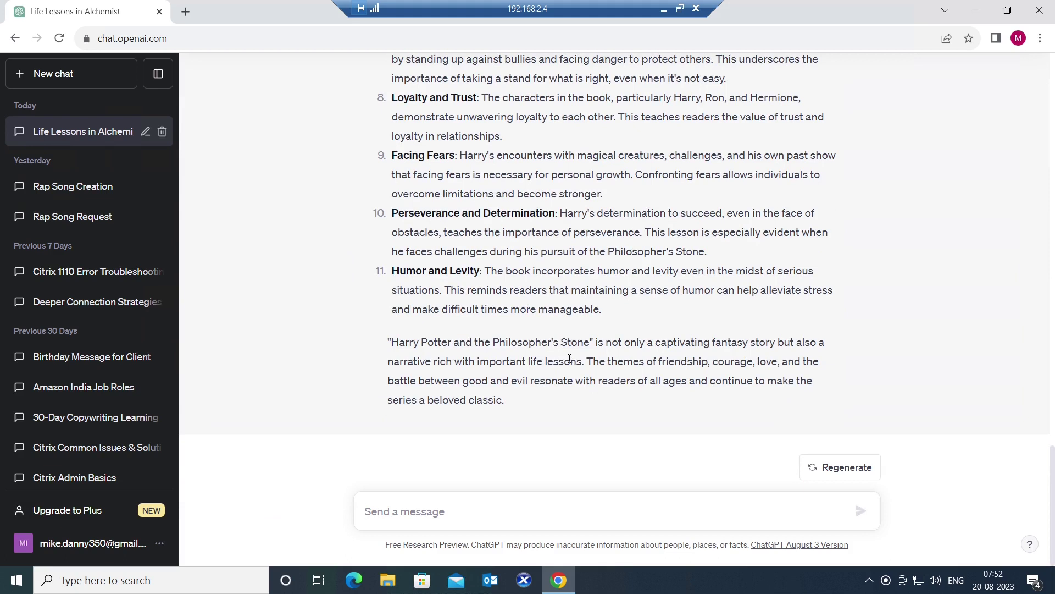
Type 'Could you please explain about the book "7 habits of highly effective people"', fixing 'ypu'.
text(Could ypu)
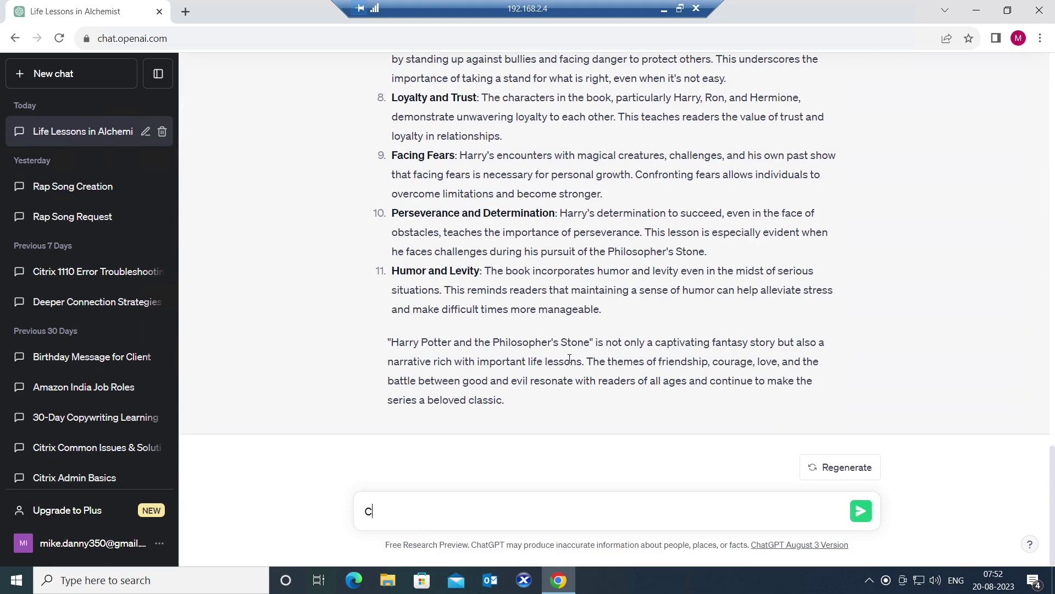
key(BackSpace)
key(BackSpace)
text(ou please explain a)
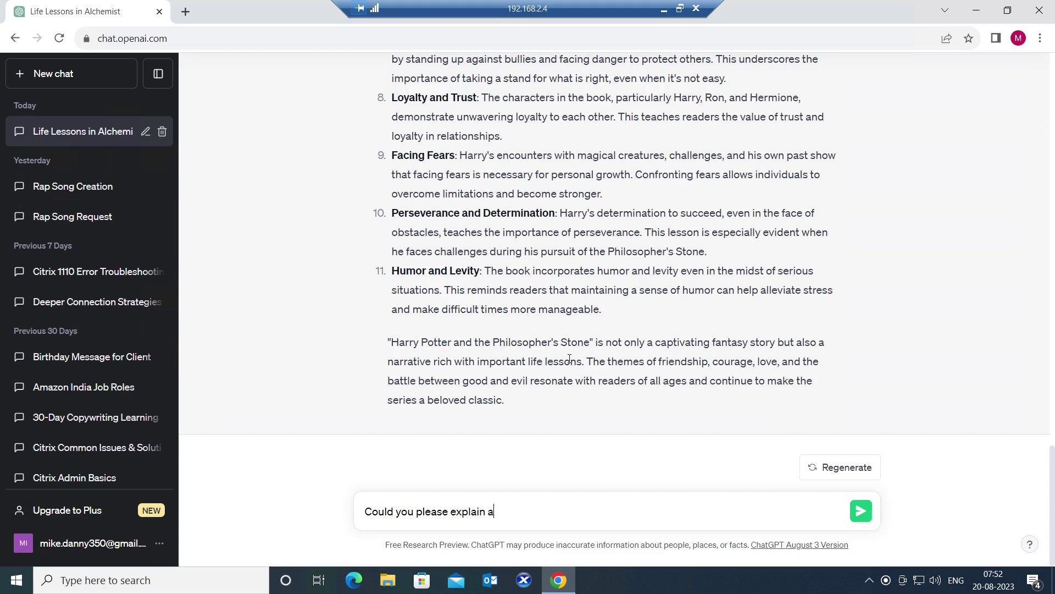
text(bout the book " 7 habit)
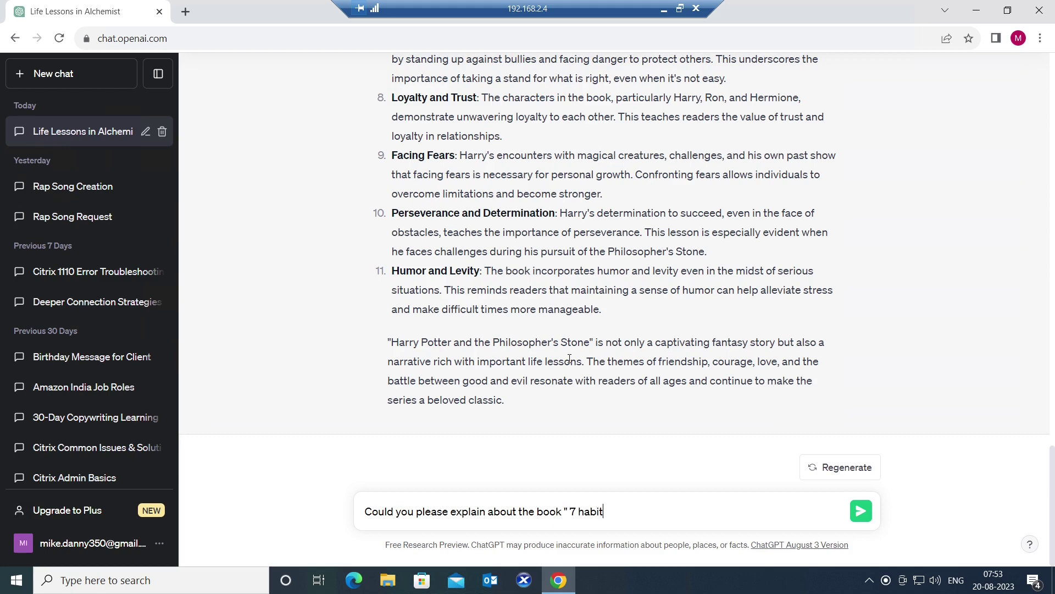
text(s of highly effective peop)
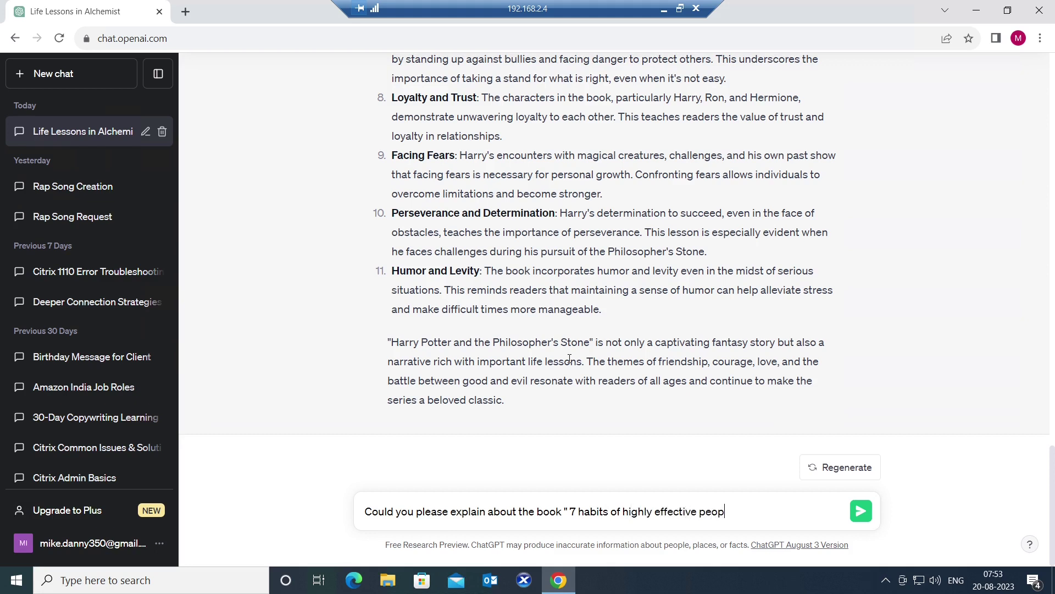
text(le " . Please share the life lessons)
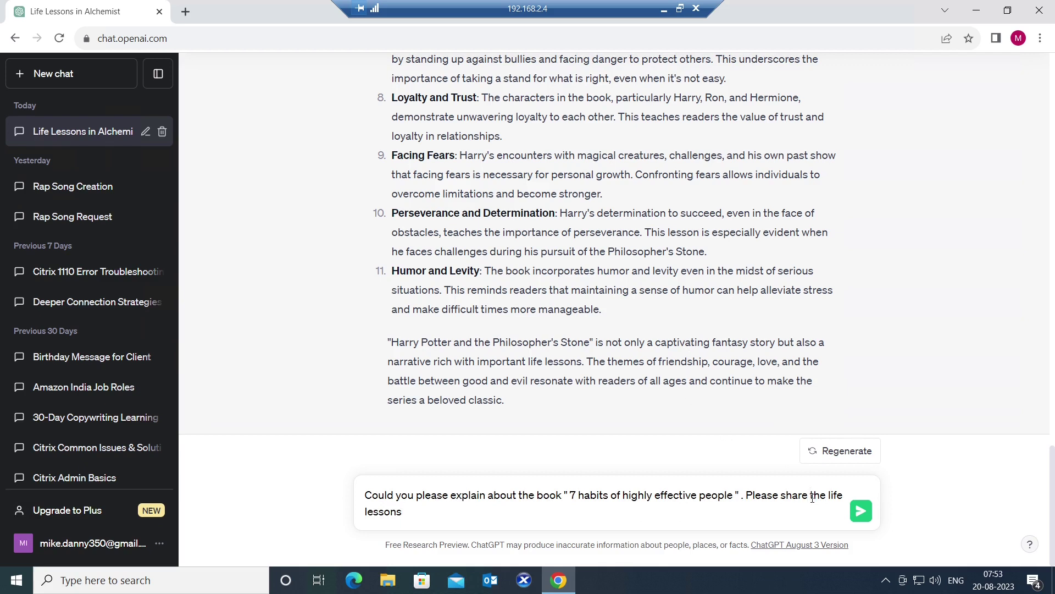
Insert 'all' before the life lessons wording, send the 7 Habits question, and review the reply.
click(811, 497)
text(all)
key(Return)
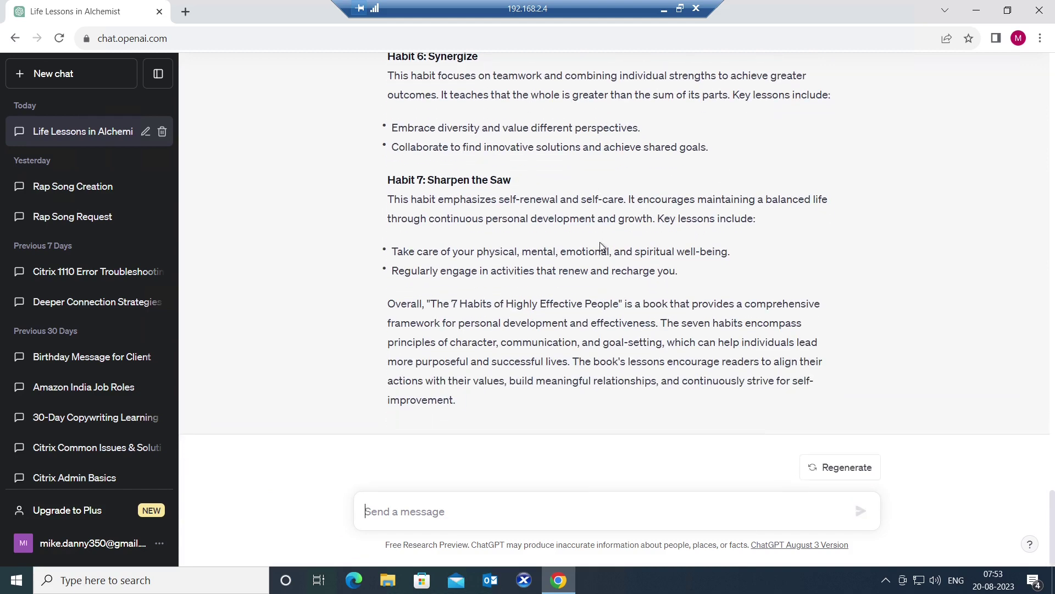
scroll(555, 231, up, 3)
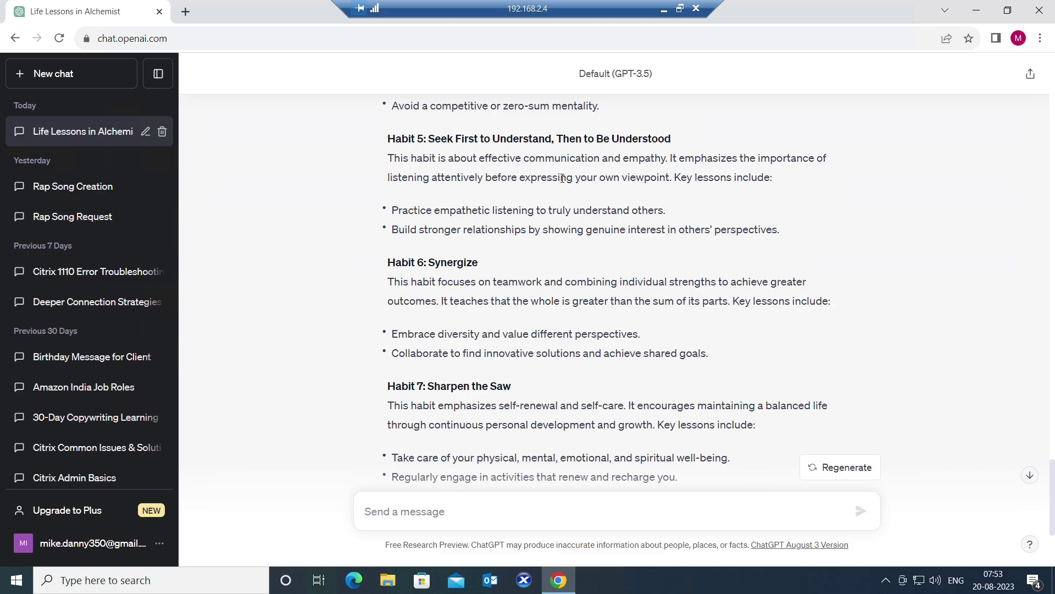
scroll(601, 244, up, 3)
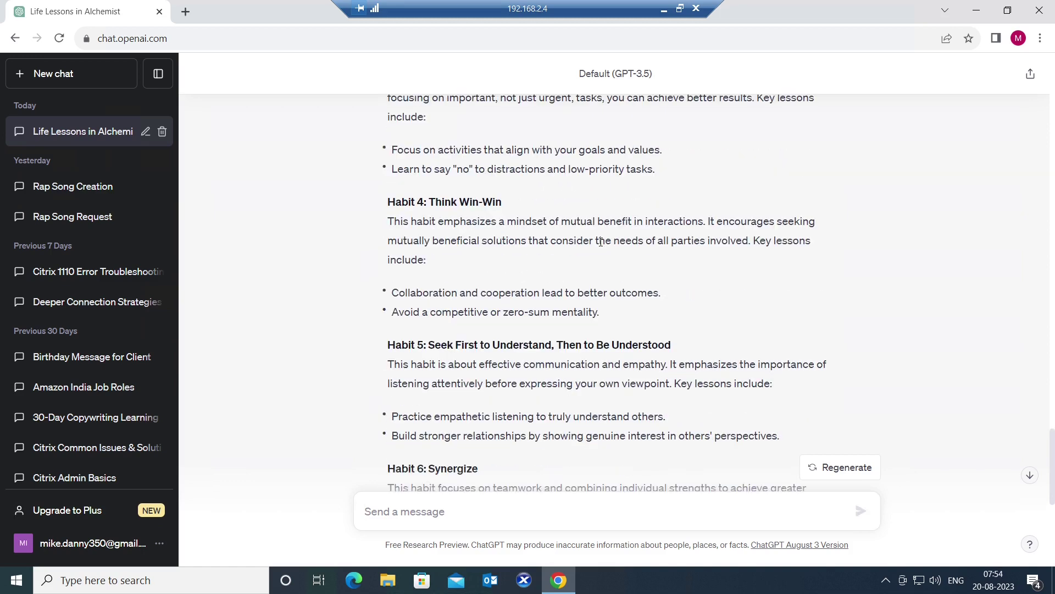
scroll(536, 268, up, 2)
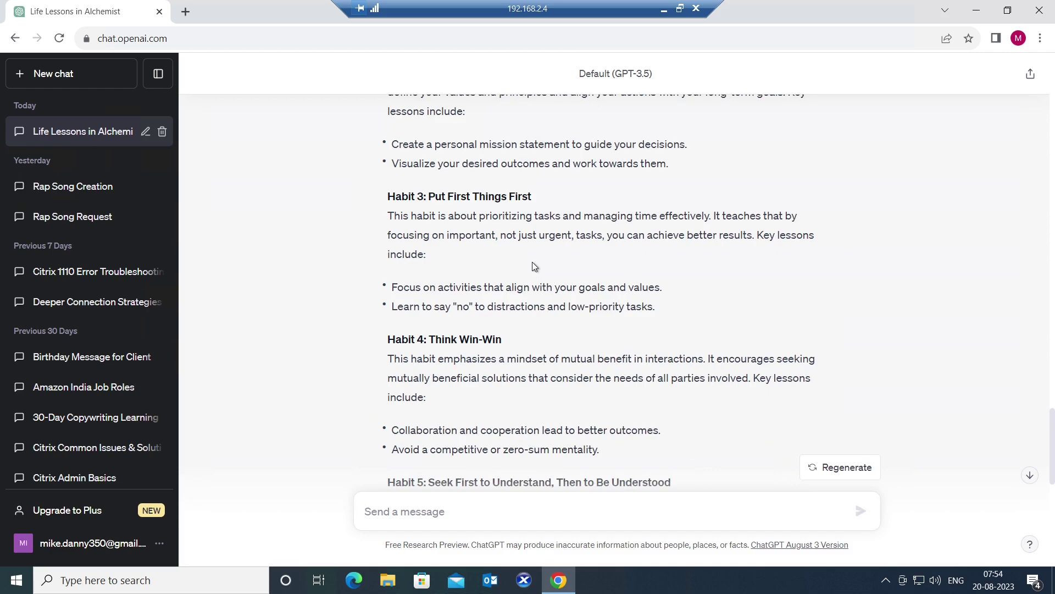
scroll(548, 283, up, 2)
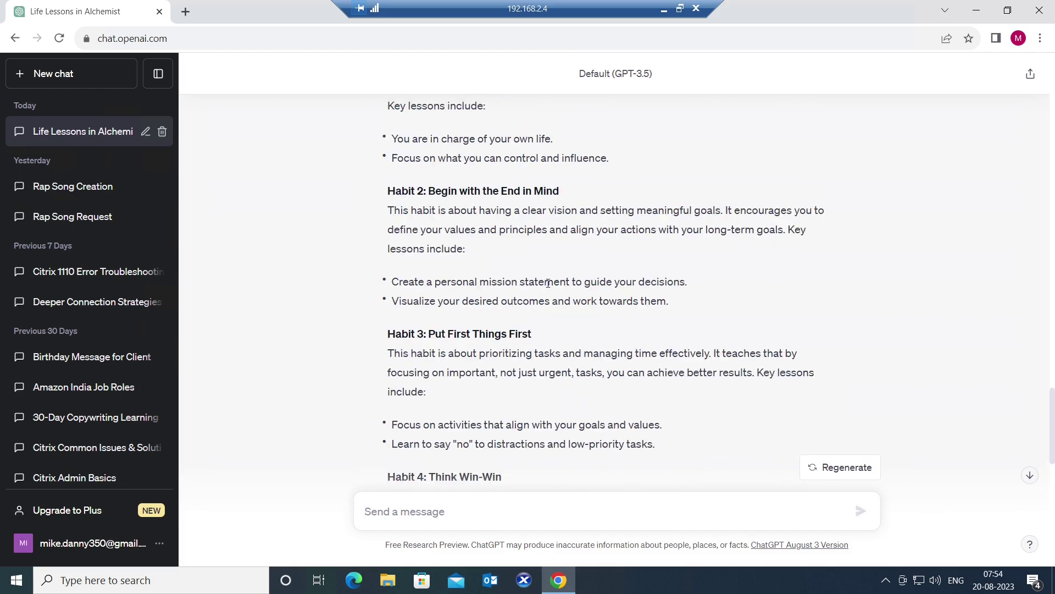
scroll(554, 300, up, 4)
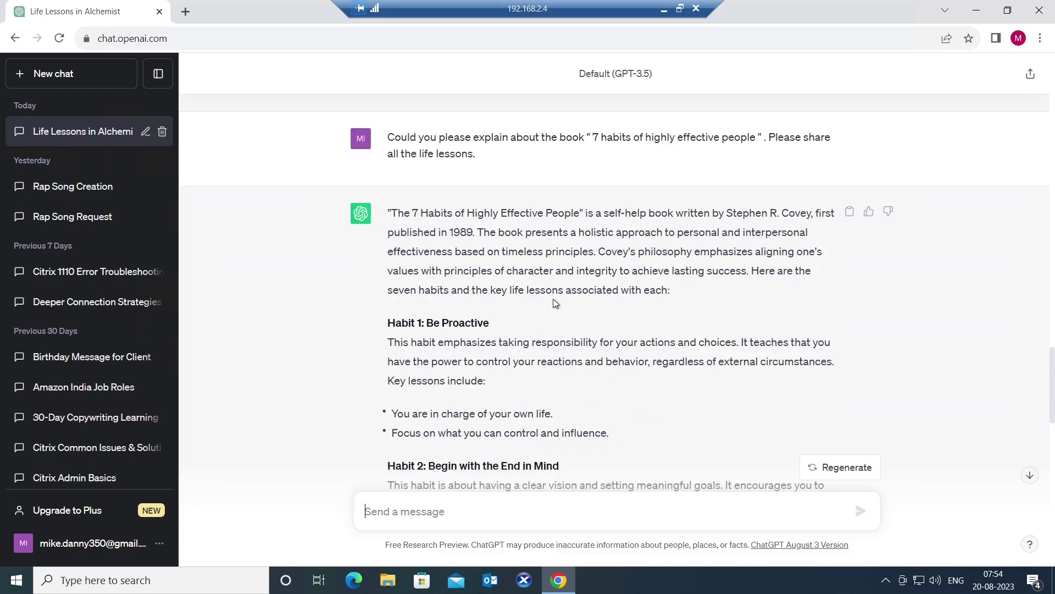
scroll(553, 299, up, 5)
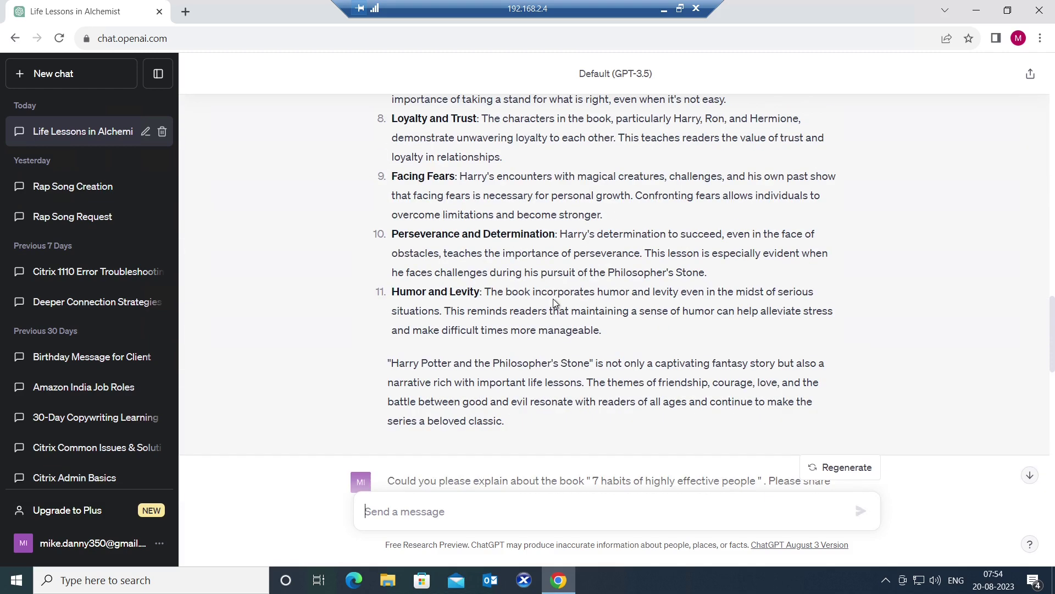